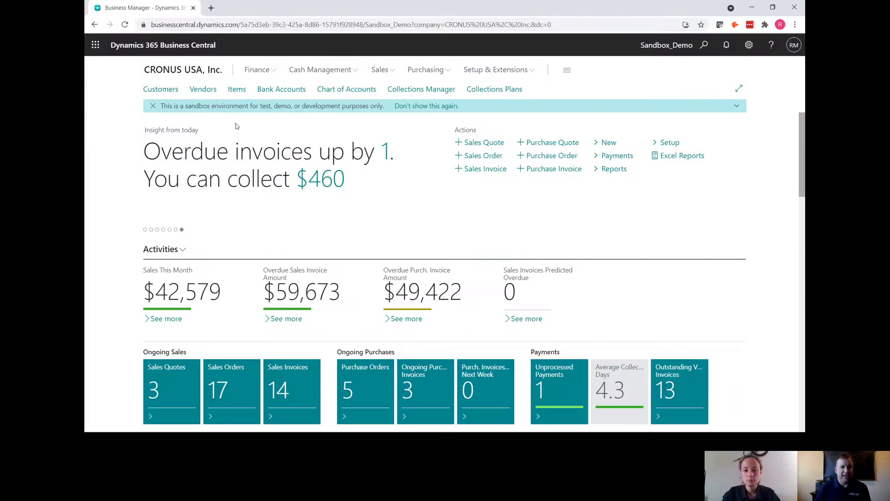
- Start a new sales order from Adatum Corporation's customer record
click(161, 89)
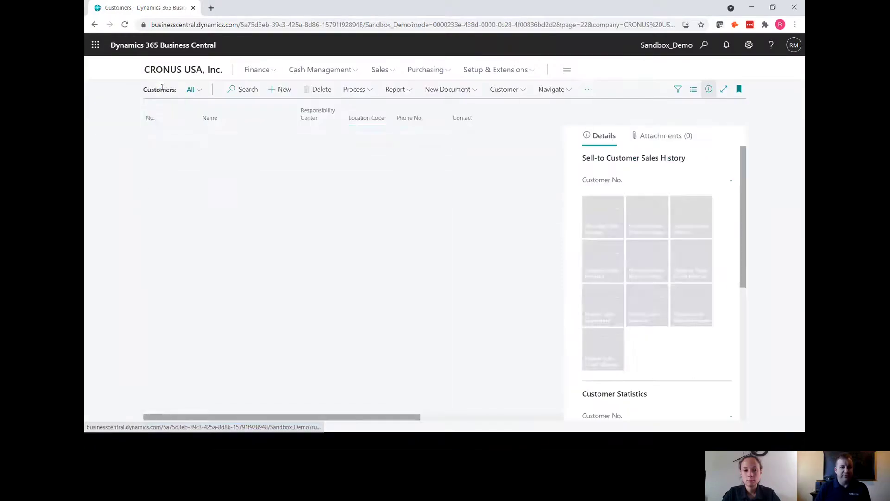
click(160, 133)
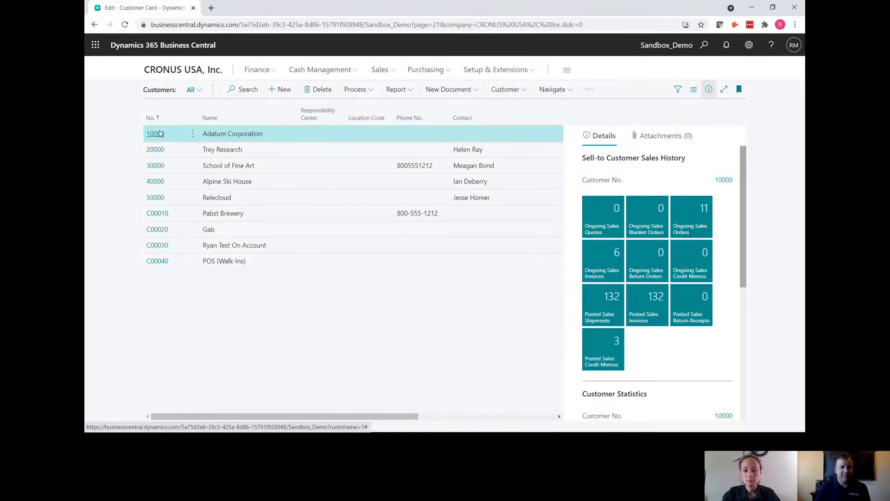
click(155, 116)
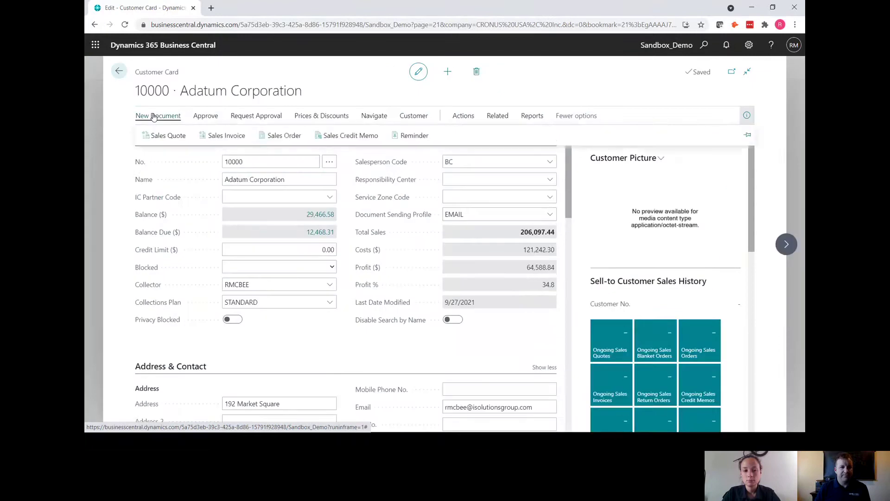
click(283, 137)
scroll(454, 249, down, 3)
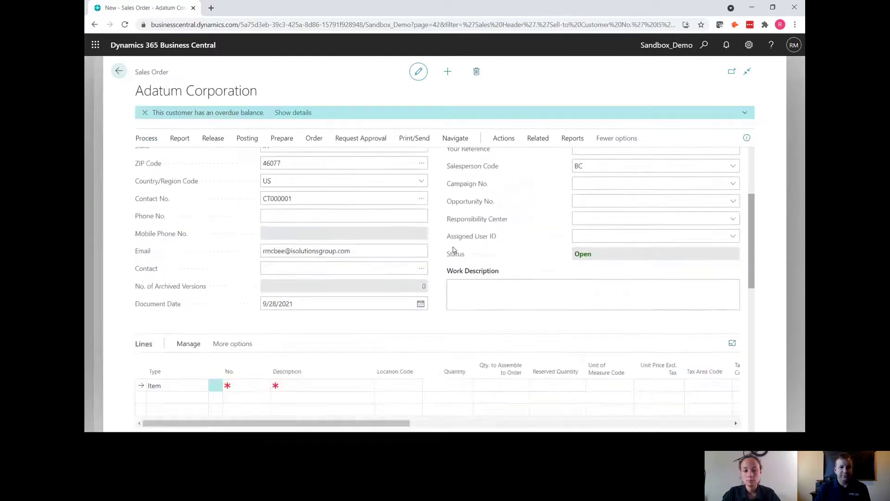
scroll(454, 249, down, 3)
- Add an ATHENS Mobile Pedestal line with quantity 1 and unit price 1.00
click(236, 291)
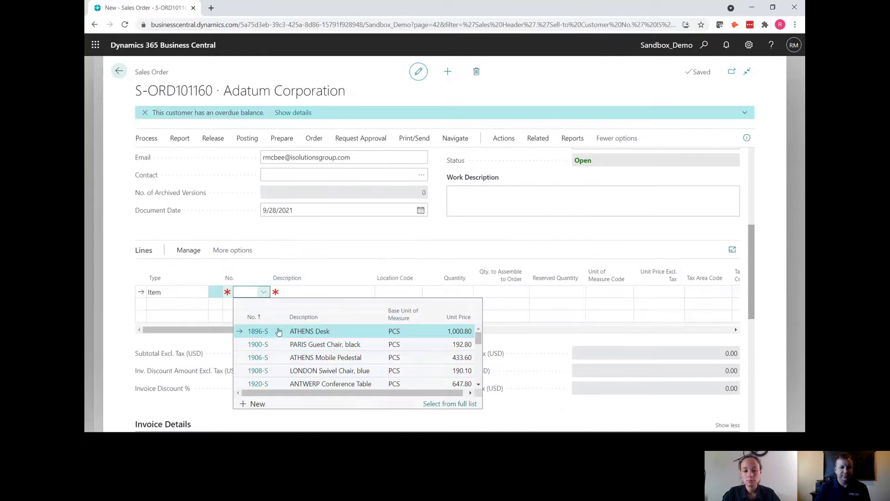
click(286, 358)
click(457, 293)
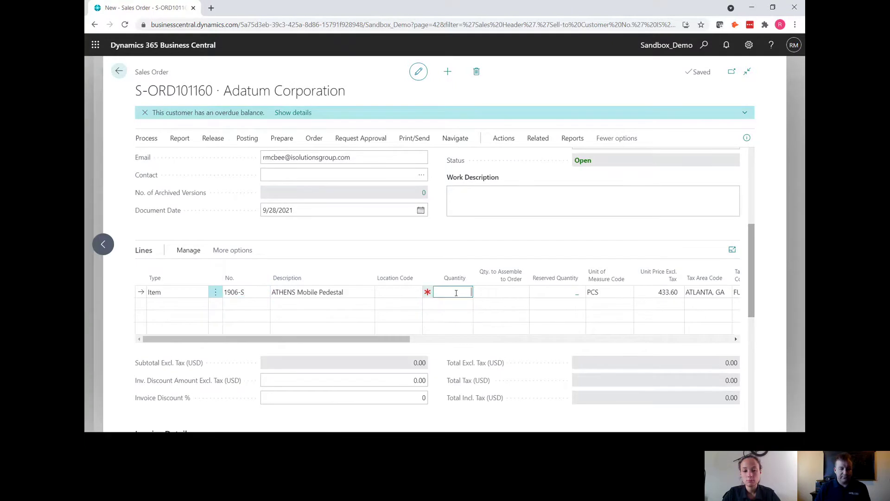
text(1)
key(Tab)
key(Tab)
key(Tab)
text(1)
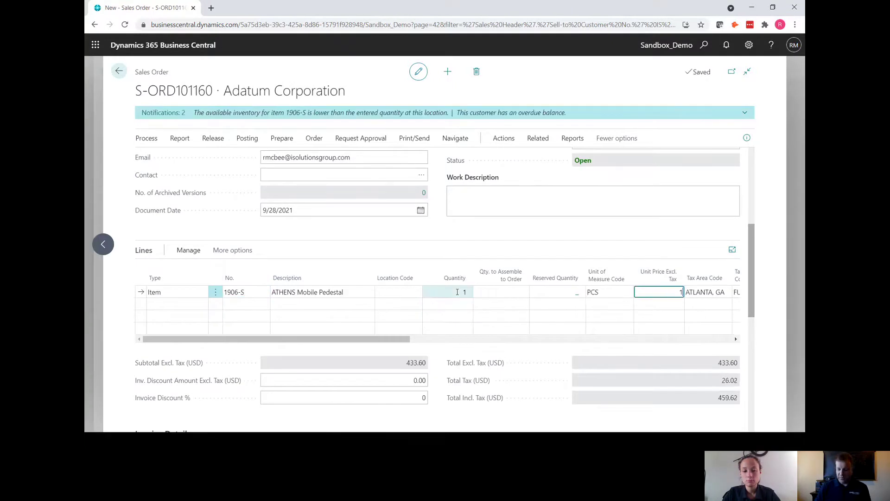
key(Tab)
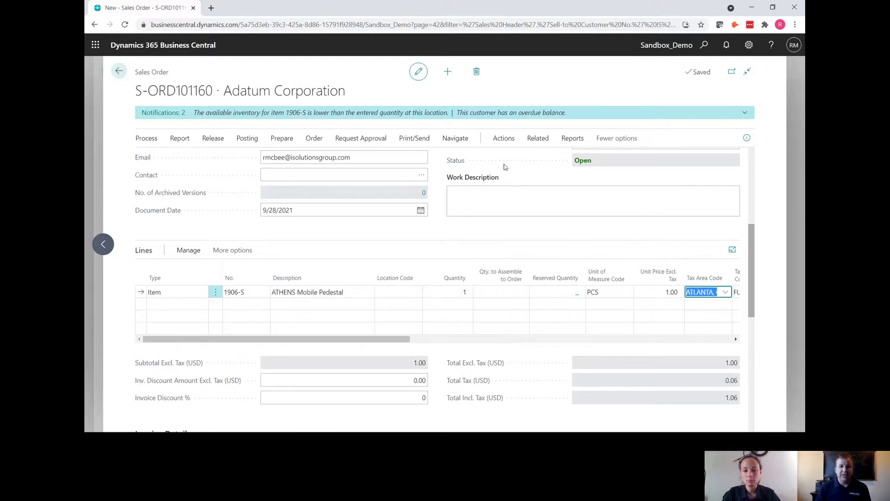
- Start an iPayments point-of-sale card payment for the order's 1.06 total
click(505, 139)
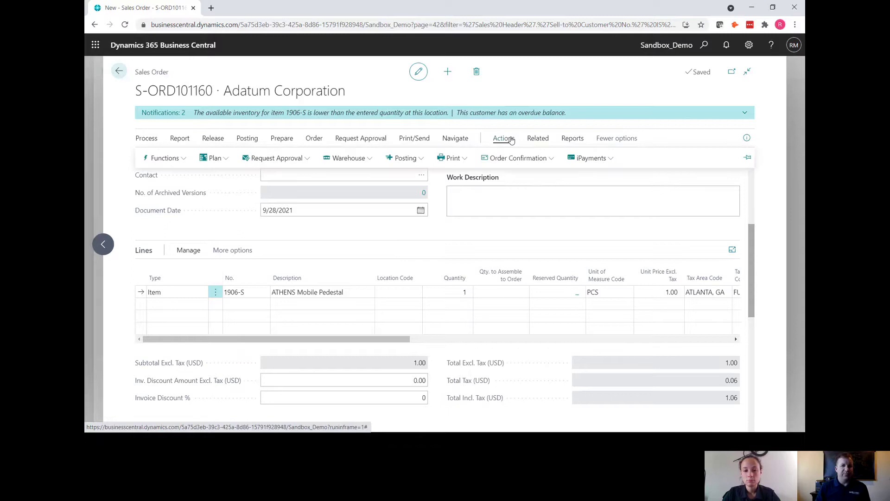
click(577, 159)
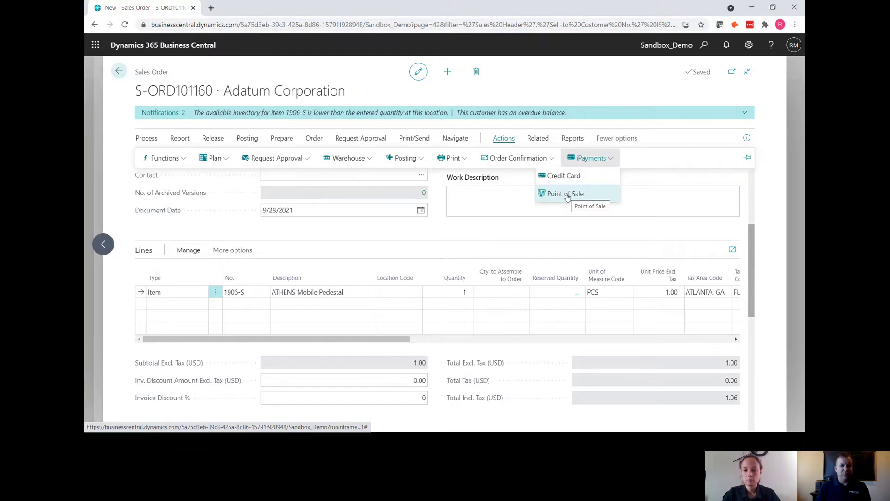
click(565, 194)
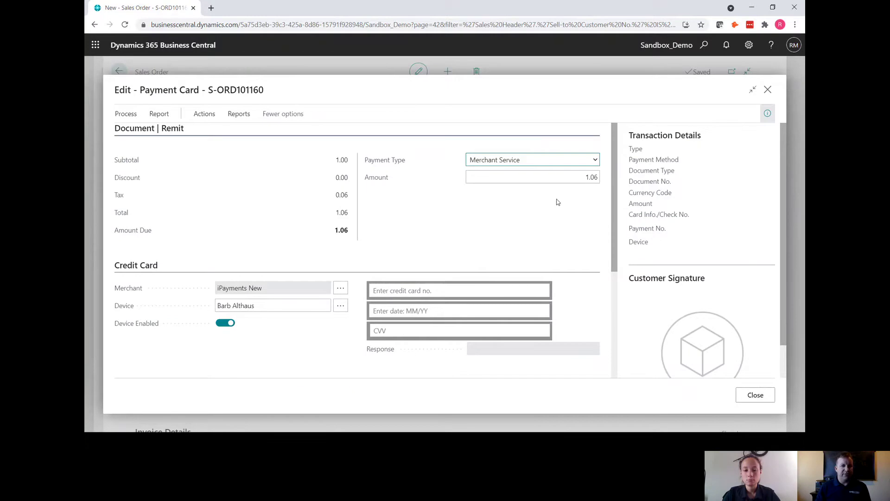
- Keep Merchant Service as payment type and look up the available card devices
click(593, 160)
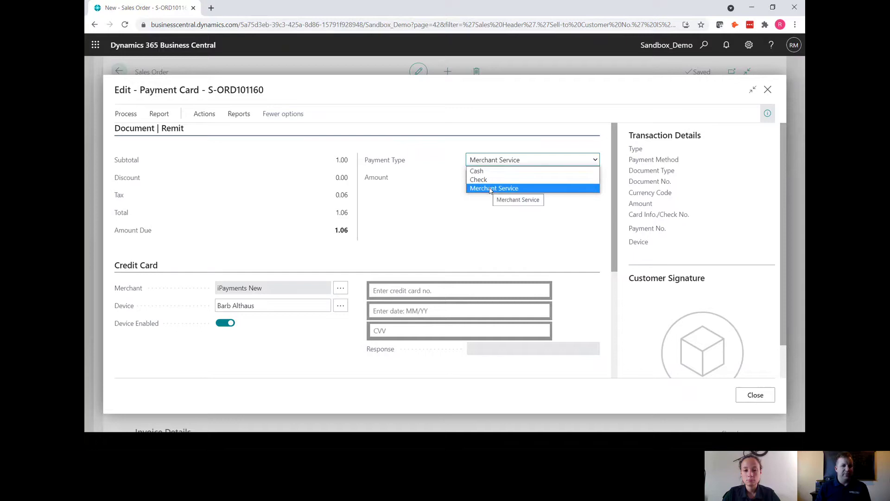
click(490, 187)
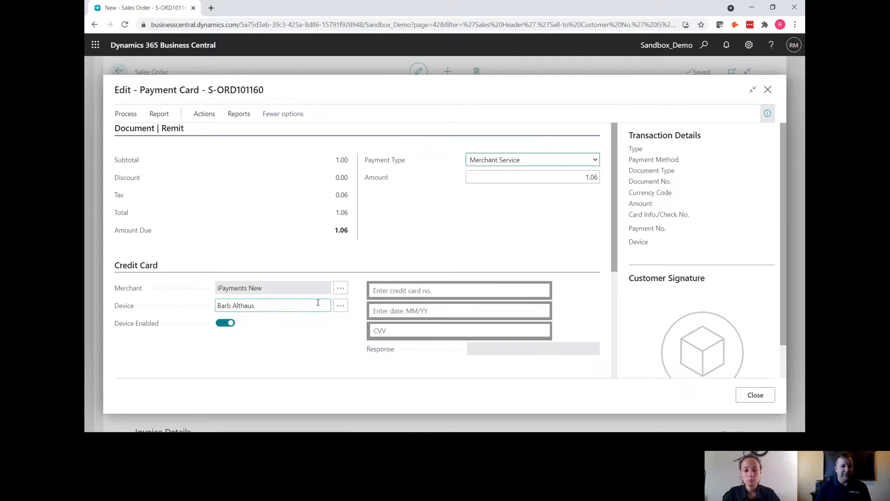
click(341, 306)
- Choose Gab as the payment card's device and confirm it
click(401, 192)
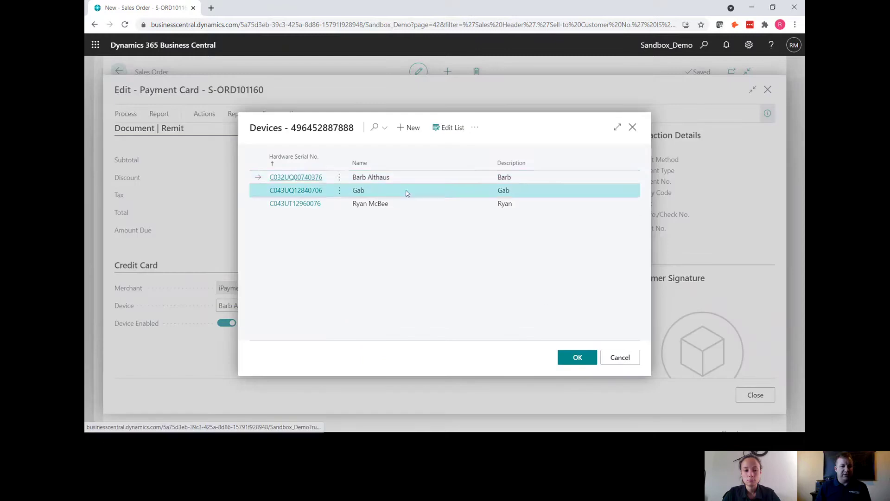
click(577, 359)
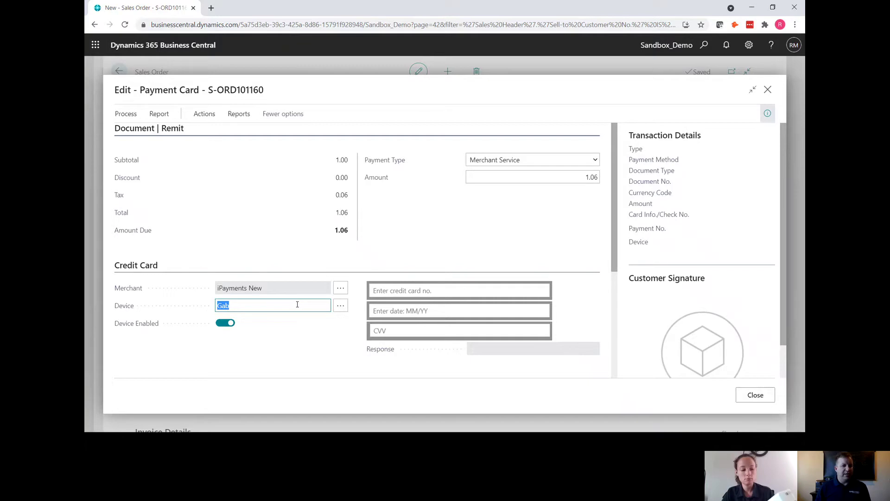
click(297, 305)
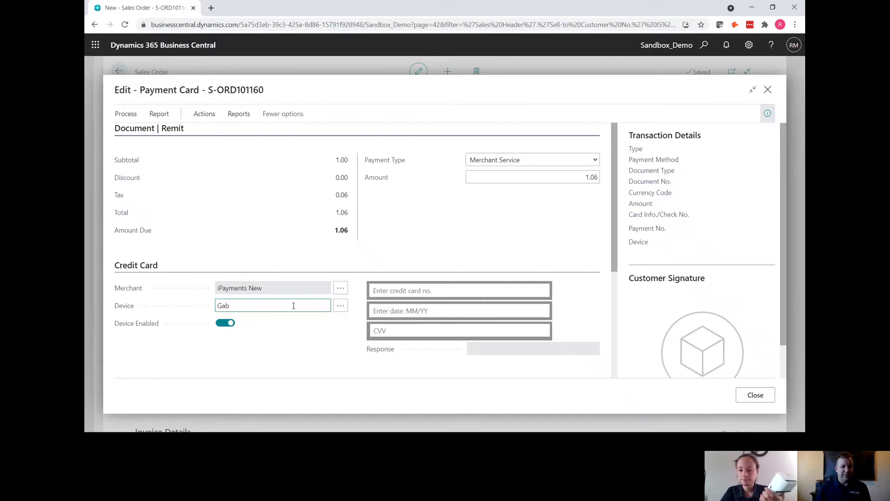
- Make the 1.06 payment so the card charge is approved and 0.00 remains due
click(128, 117)
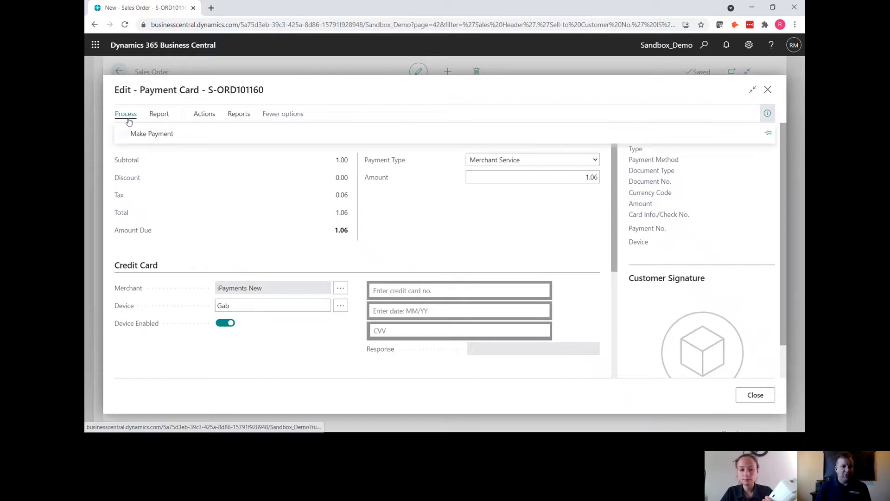
click(150, 135)
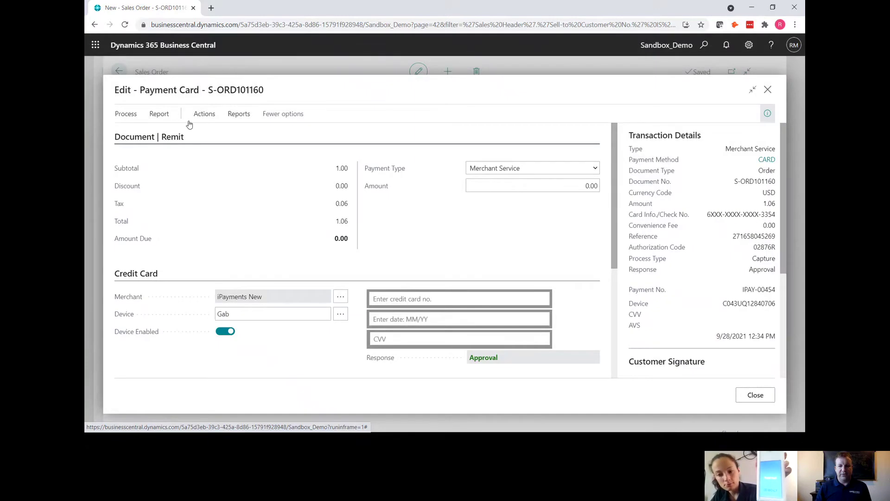
scroll(274, 171, down, 1)
scroll(274, 170, down, 3)
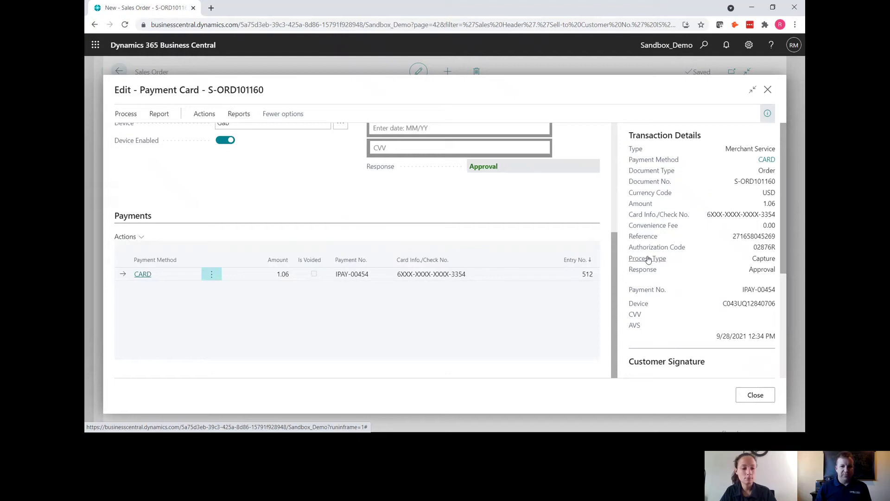
scroll(783, 296, down, 4)
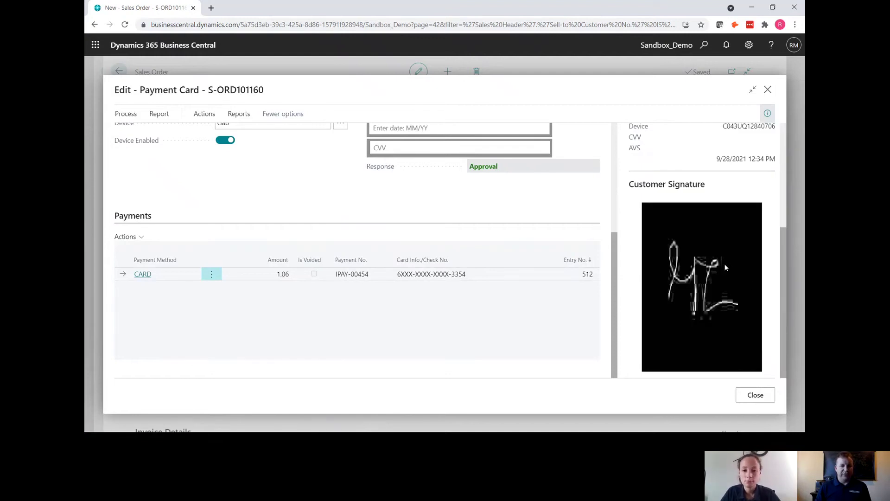
scroll(723, 264, up, 2)
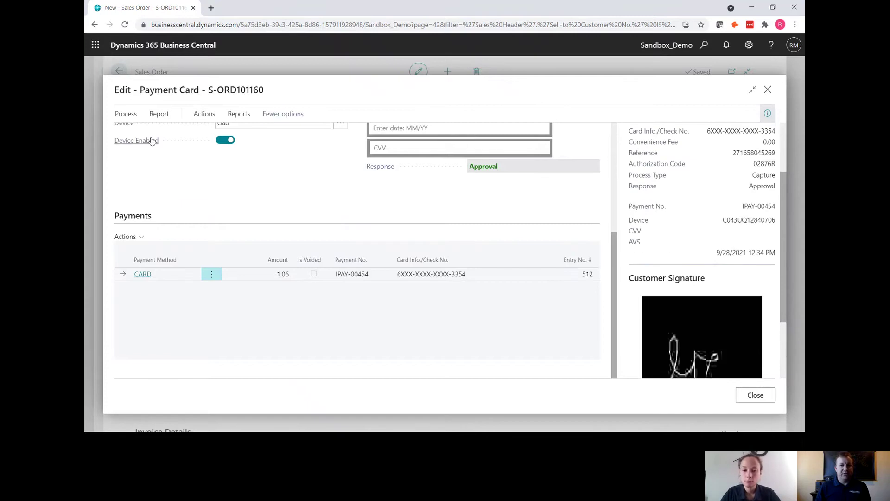
- Save and close the payment card, returning to the order with its 1.06 deposit
click(767, 91)
scroll(633, 223, down, 1)
scroll(630, 234, down, 5)
scroll(629, 235, down, 1)
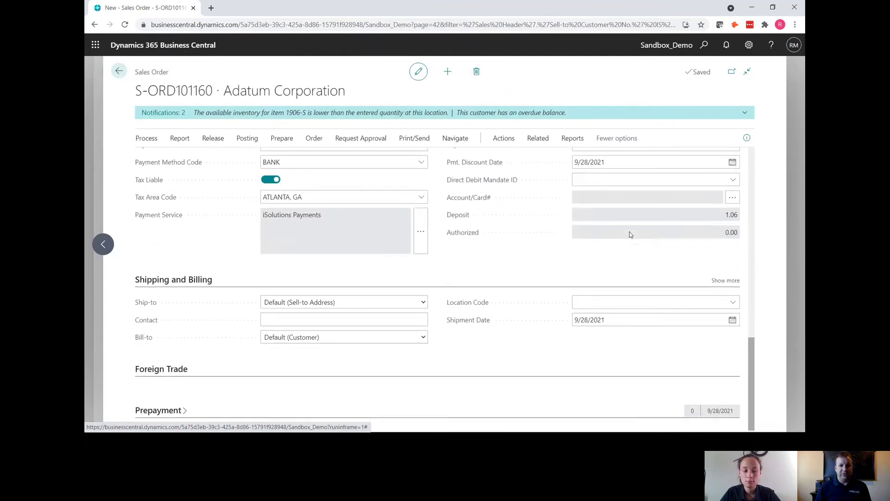